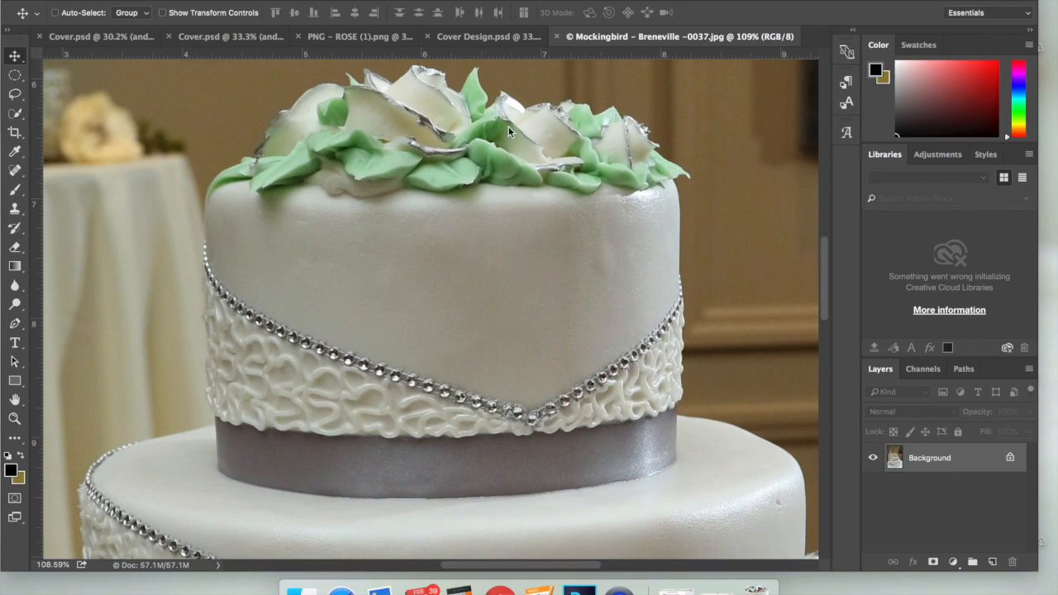
- Switch to the Cover Design.psd document and show the Raised Color Overprint and Raised Silver Foil layers
left_click(475, 39)
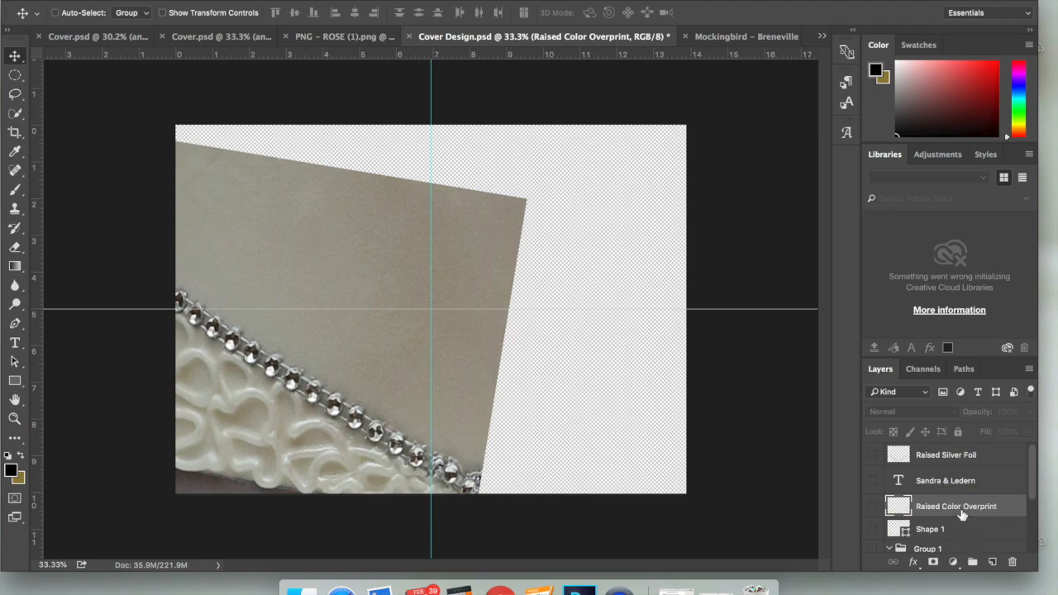
left_click(875, 507)
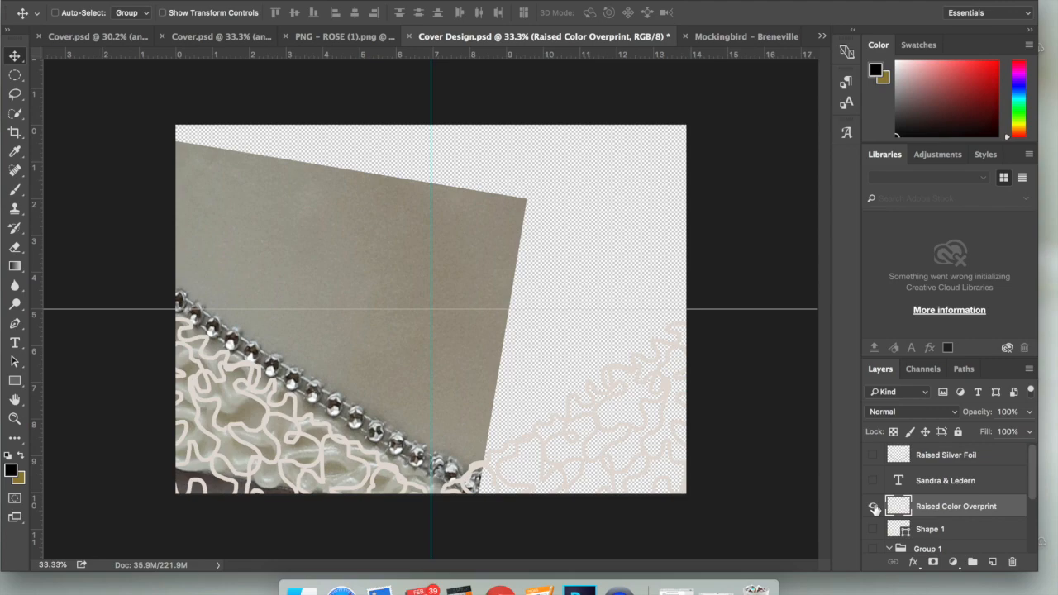
left_click(875, 455)
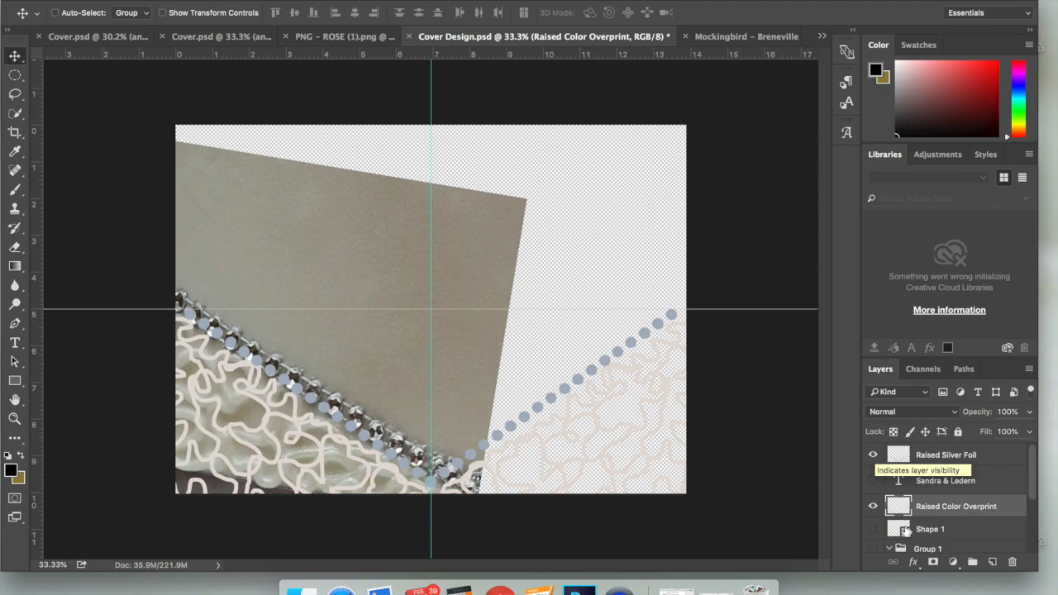
- Hide the cake photo on Layer 2 and show the text layer with the couple's names
scroll(907, 529, "down", 3)
scroll(908, 536, "down", 2)
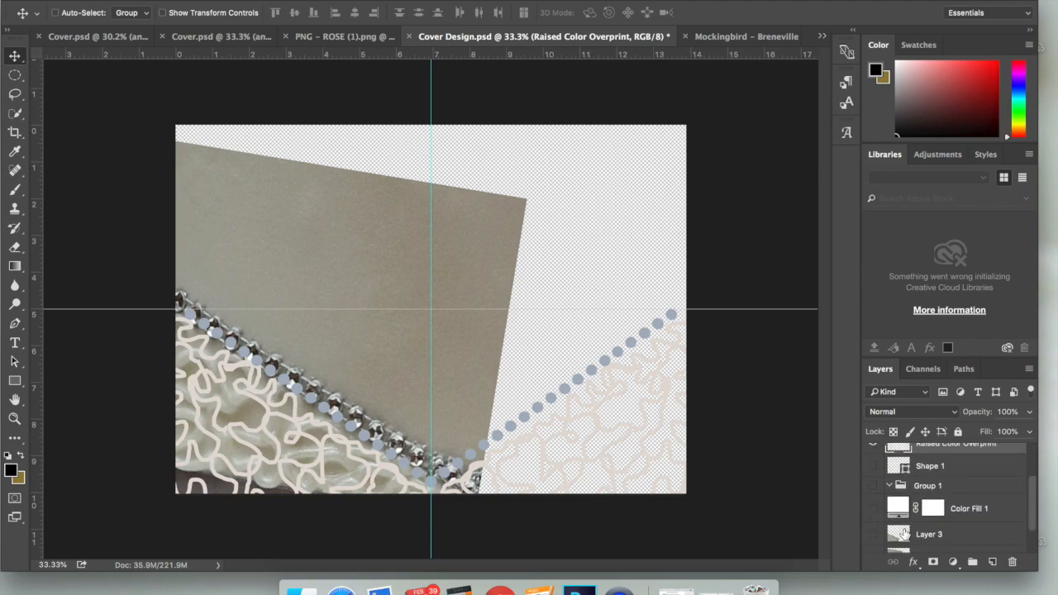
left_click(875, 532)
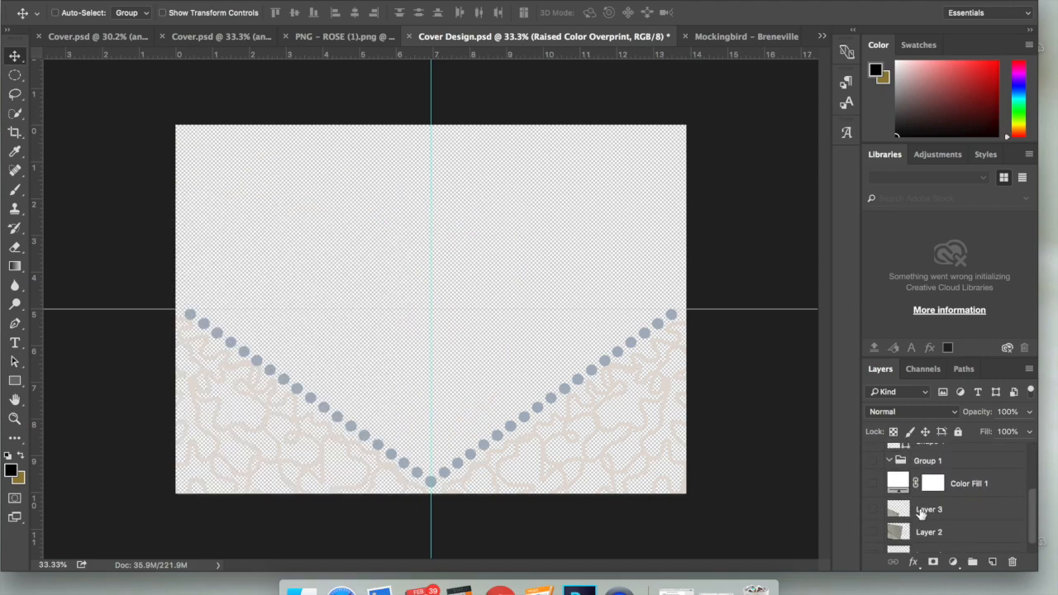
scroll(922, 513, "up", 4)
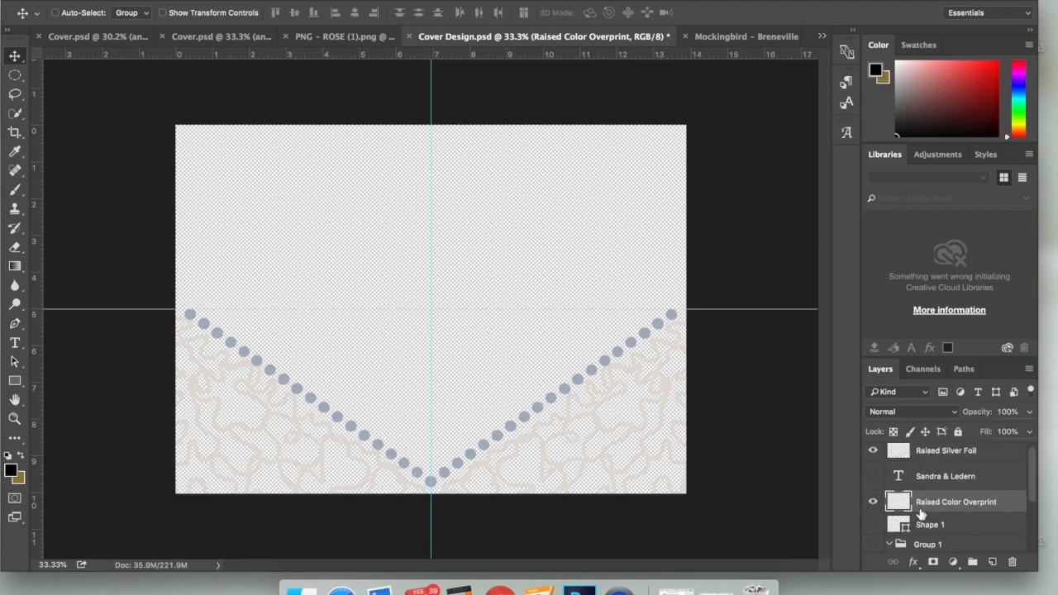
left_click(874, 476)
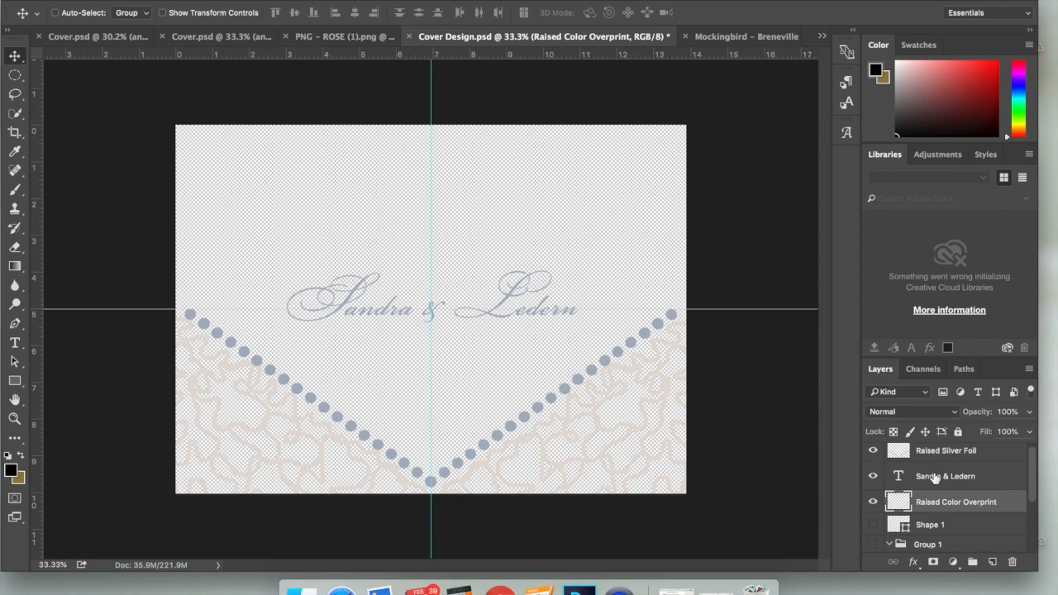
- Toggle layer visibility to examine the foil elements without the colour overprint, then the Raised Color Overprint layer by itself
left_click(872, 502)
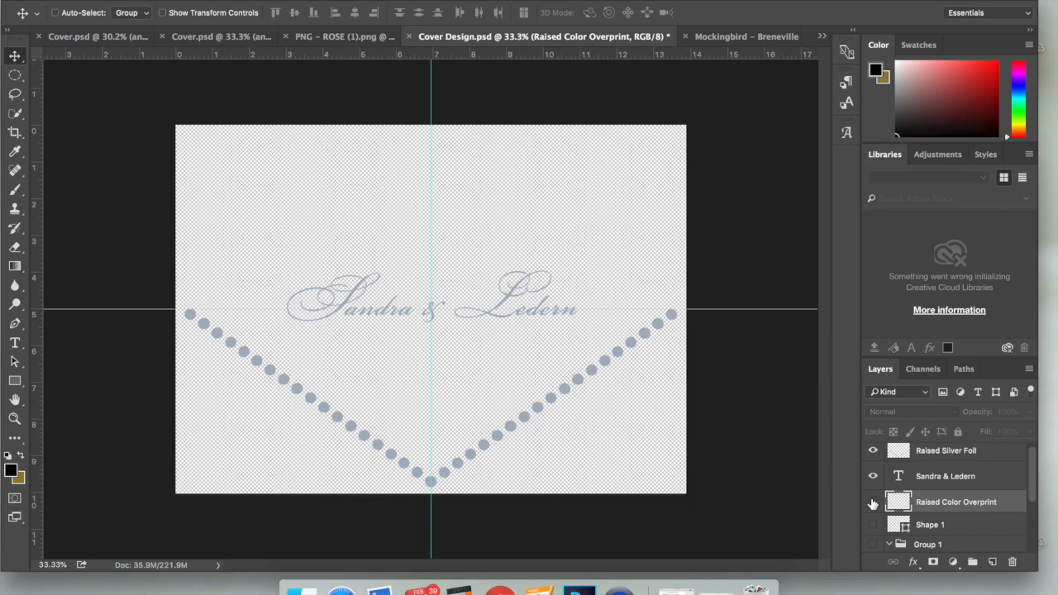
left_click(873, 502)
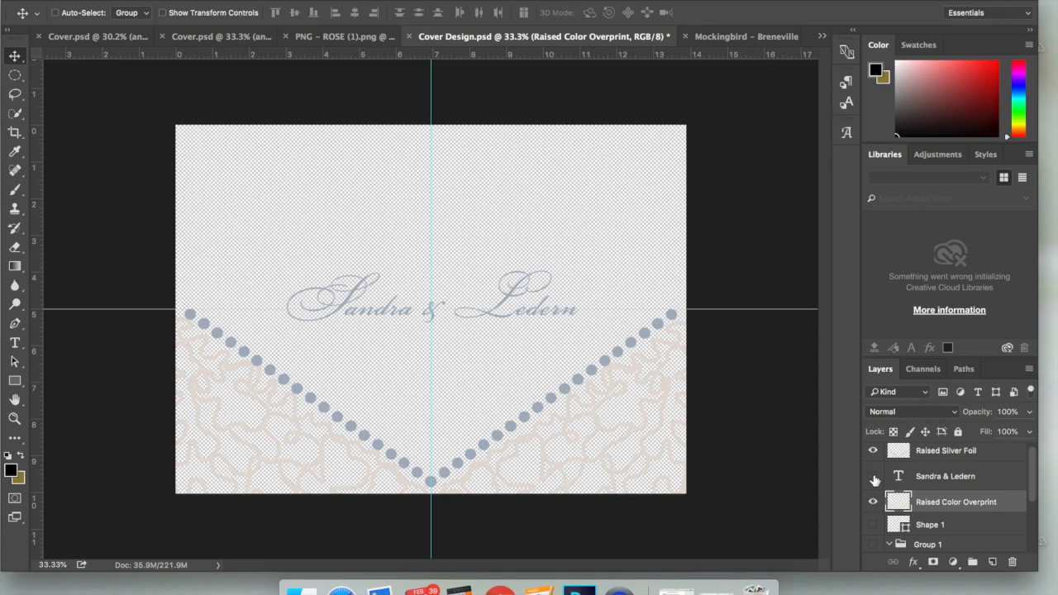
left_click(873, 476)
left_click(874, 450)
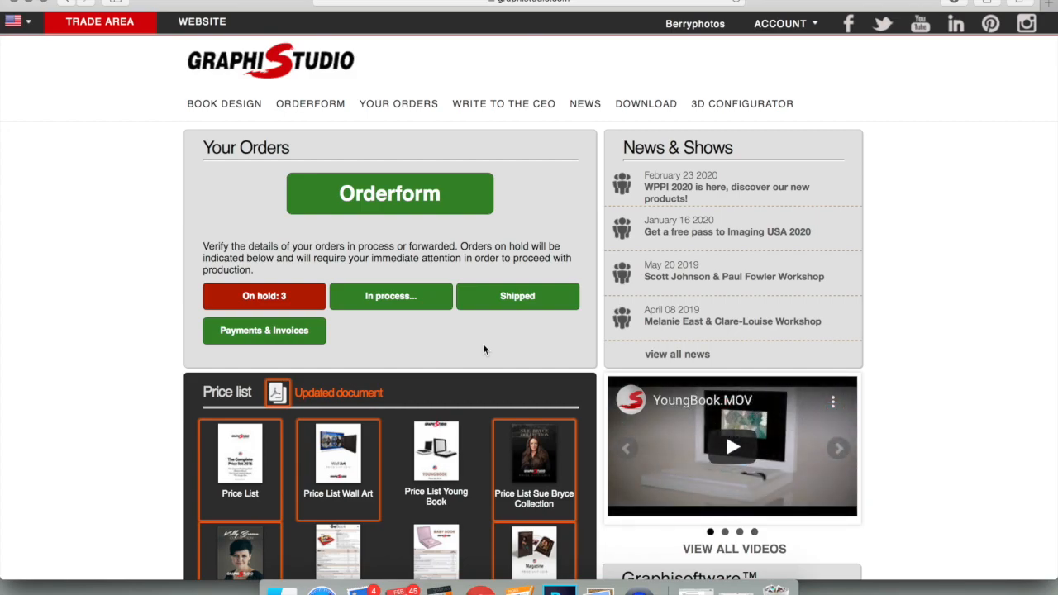
- On the Graphistudio website, open the order form and start an order for a Young Book
left_click(391, 194)
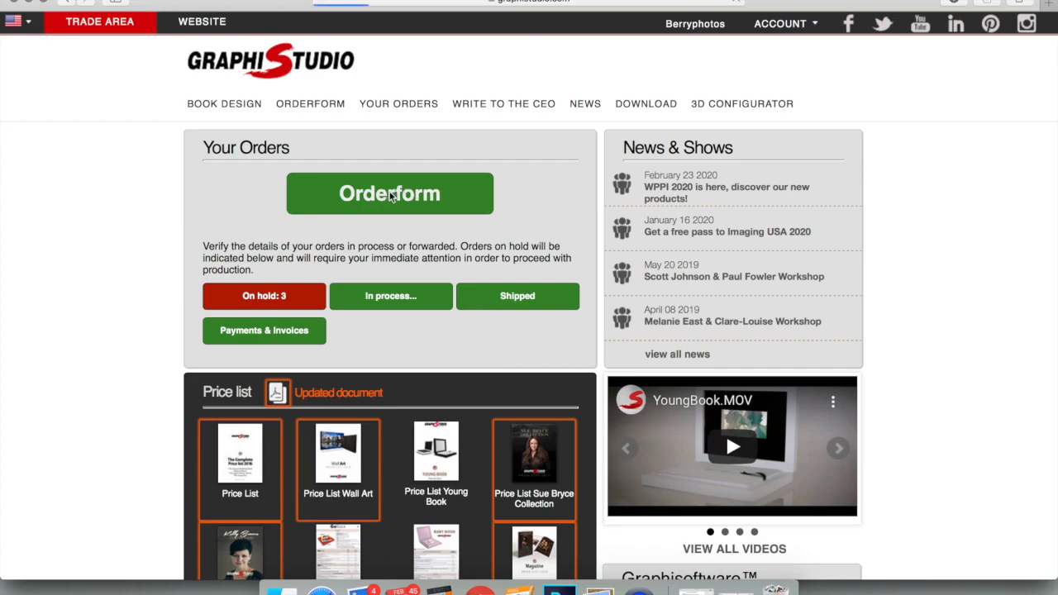
scroll(389, 191, "down", 4)
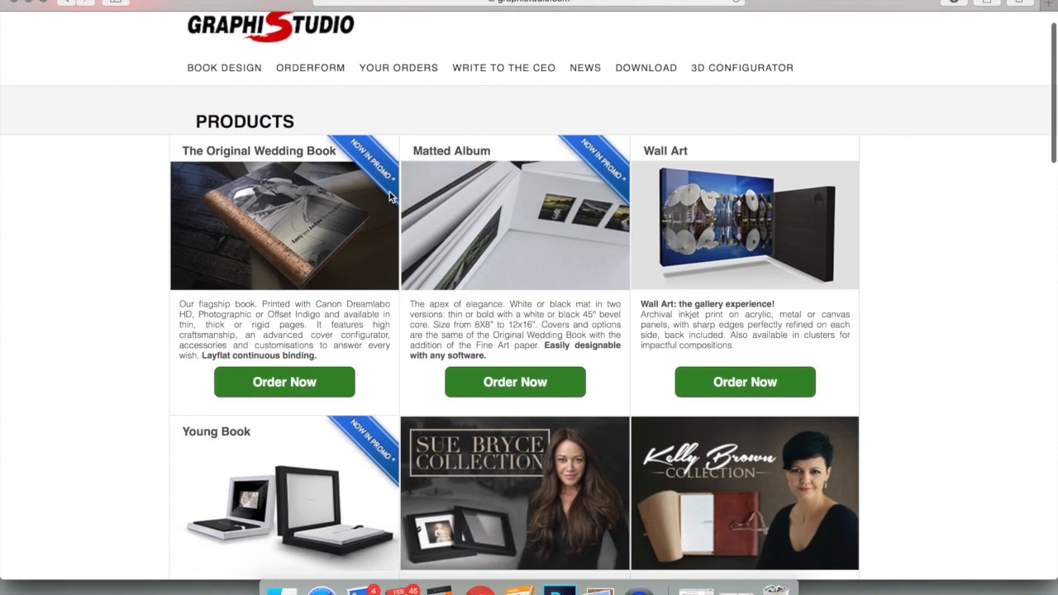
scroll(390, 195, "down", 10)
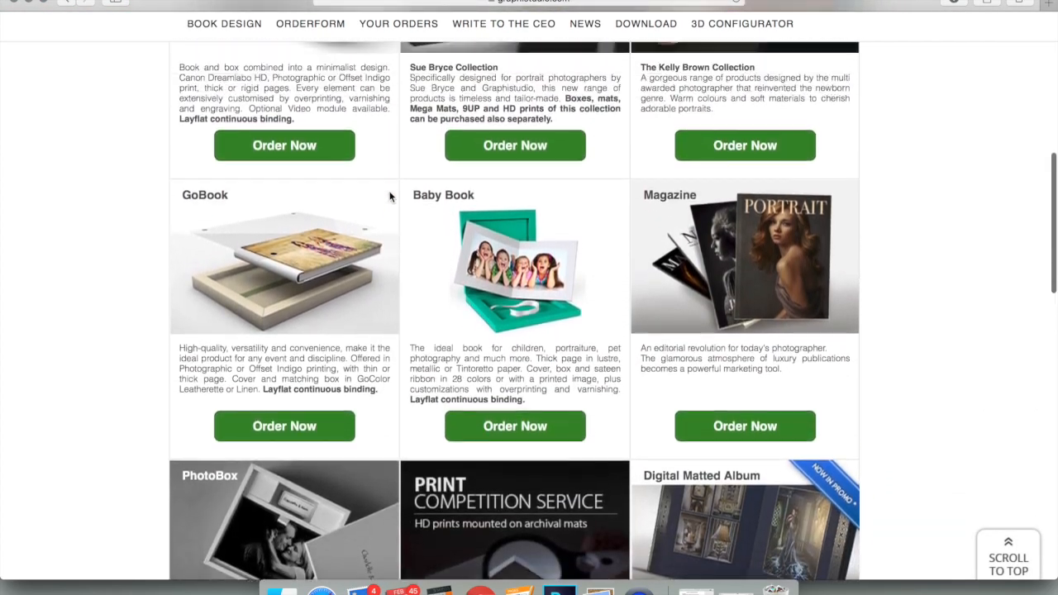
scroll(390, 196, "up", 6)
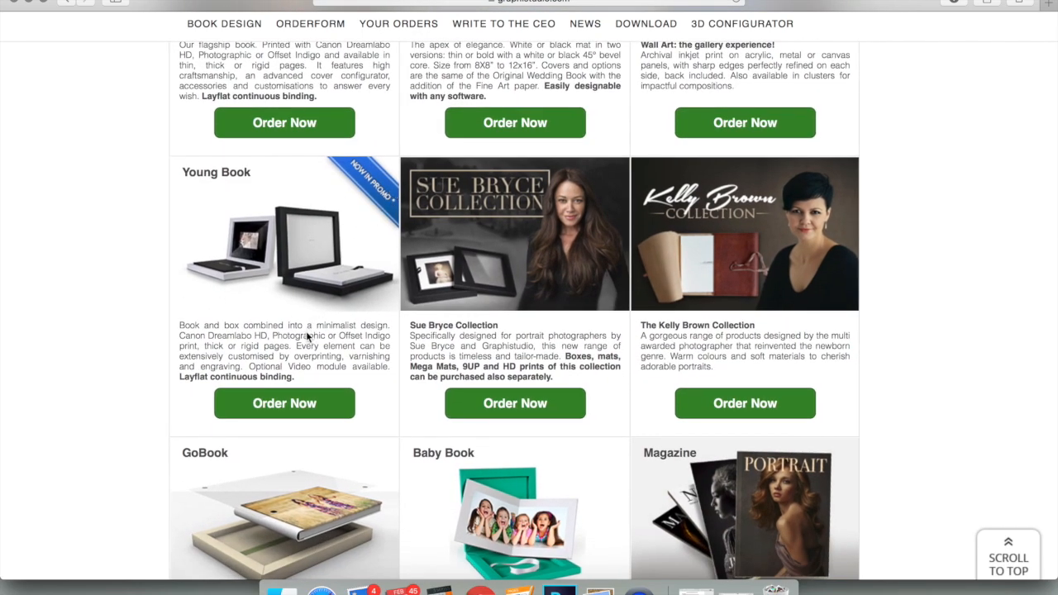
left_click(285, 403)
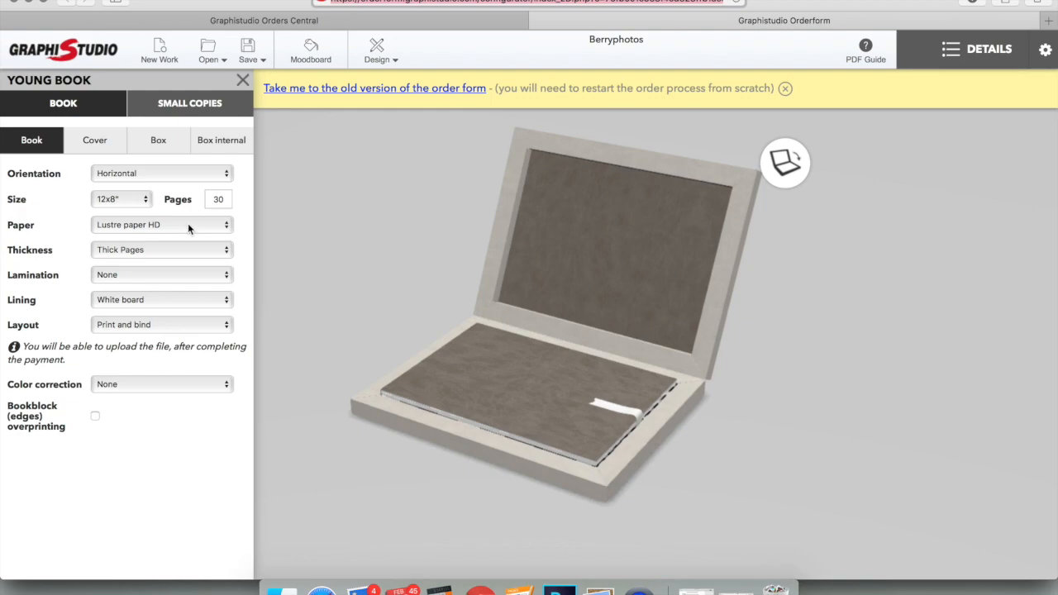
- Give the Young Book a Hardback cover finished in Cloud Leatherette FN100 White
left_click(102, 145)
left_click(96, 341)
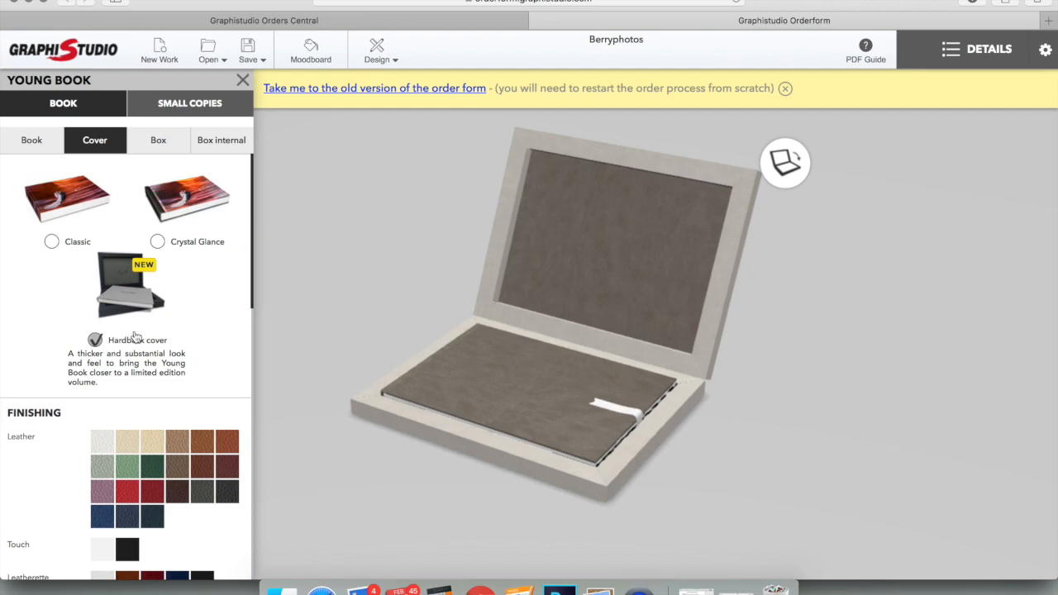
scroll(135, 334, "down", 2)
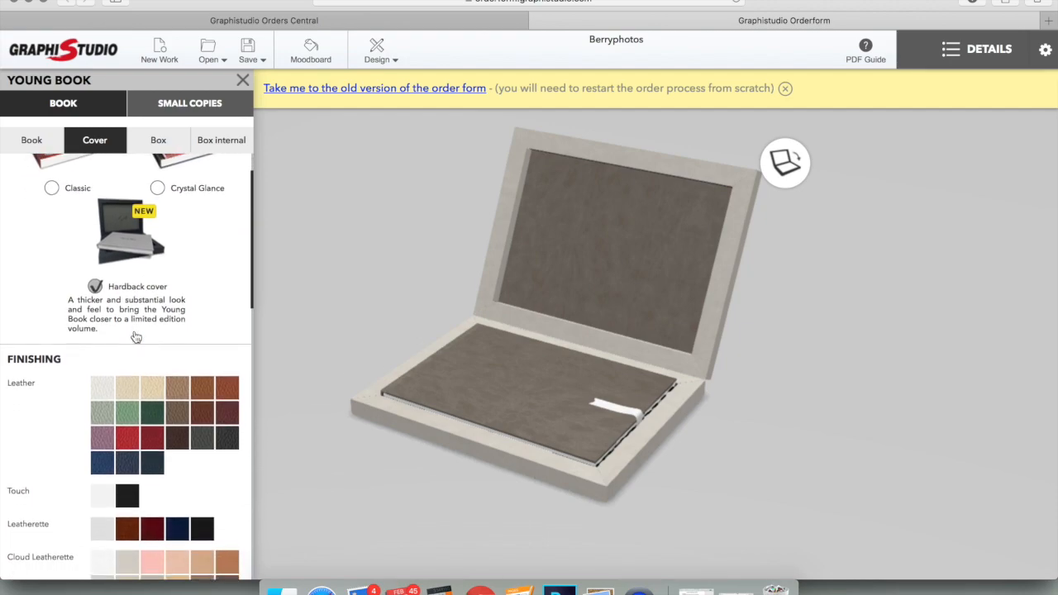
scroll(135, 336, "down", 2)
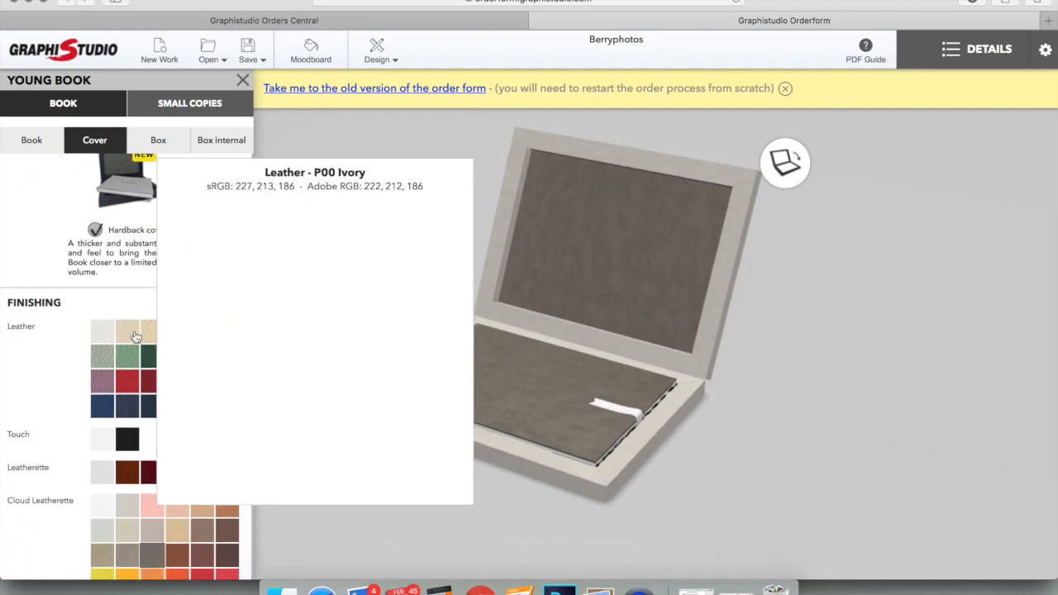
scroll(135, 337, "down", 2)
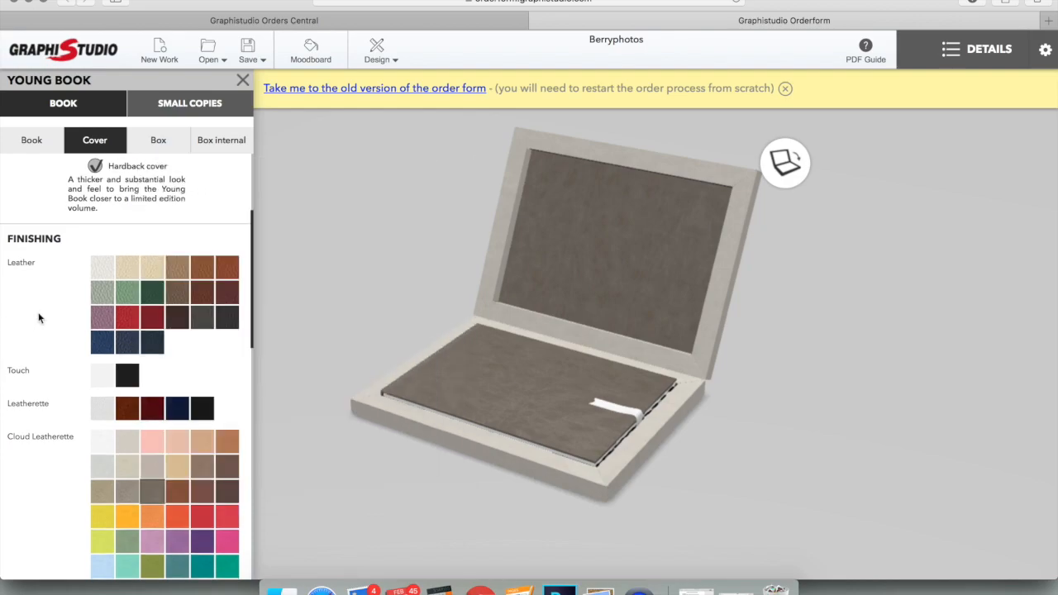
scroll(38, 318, "up", 6)
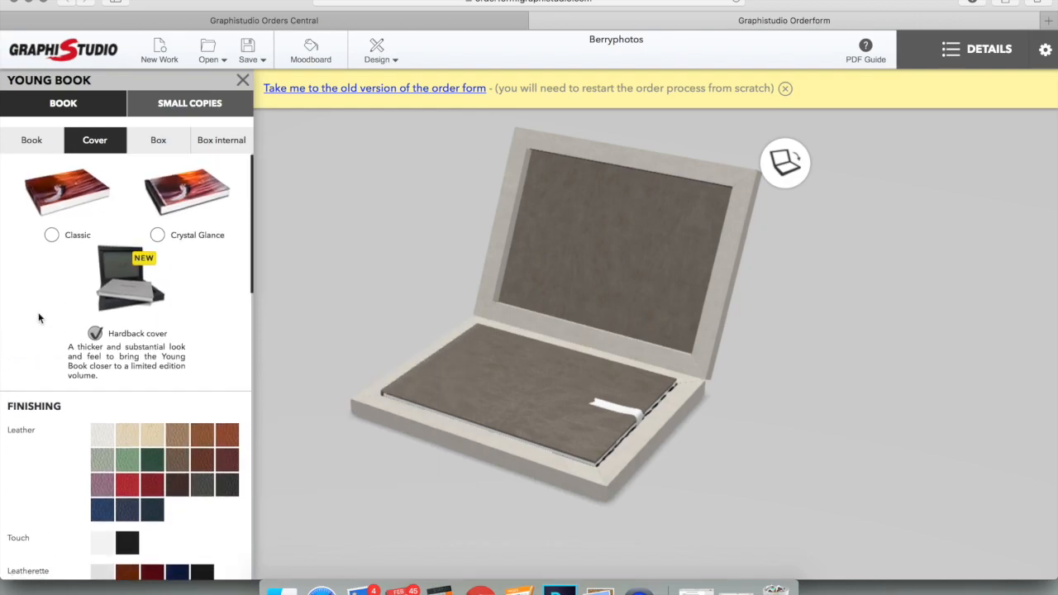
scroll(38, 319, "down", 1)
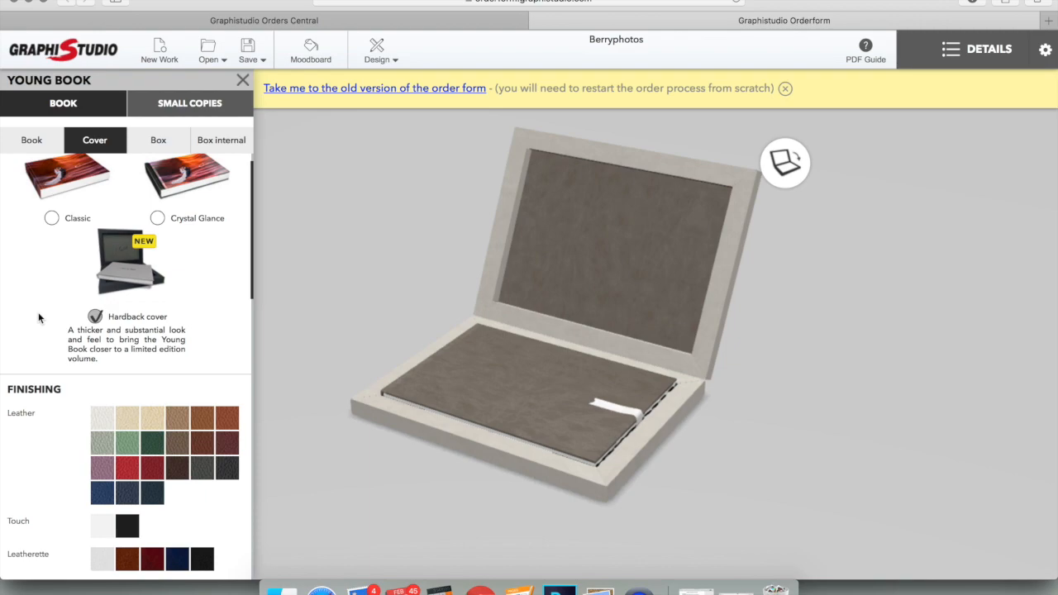
scroll(38, 318, "down", 5)
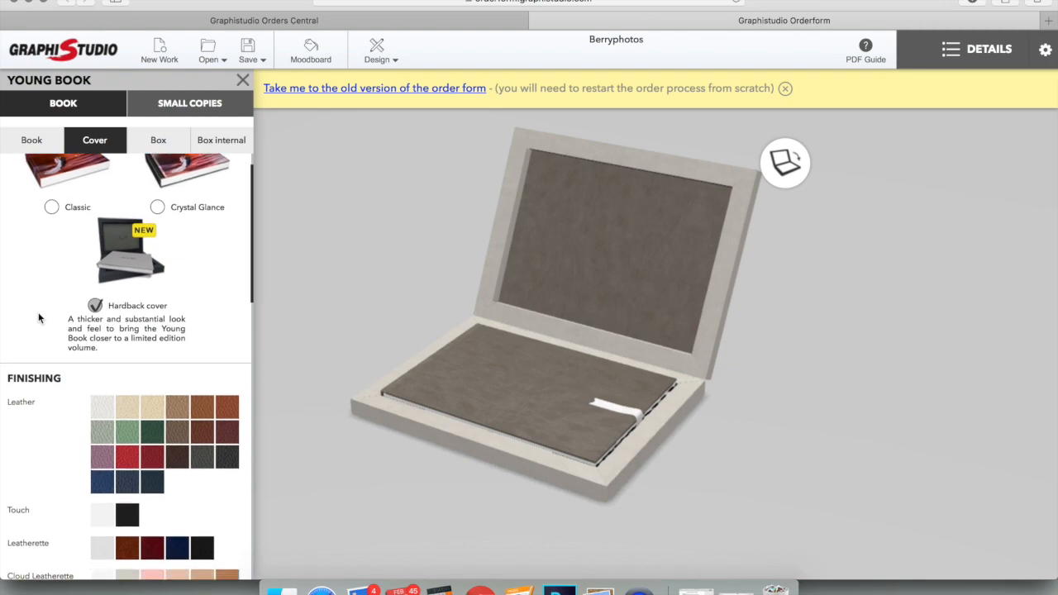
scroll(38, 318, "down", 3)
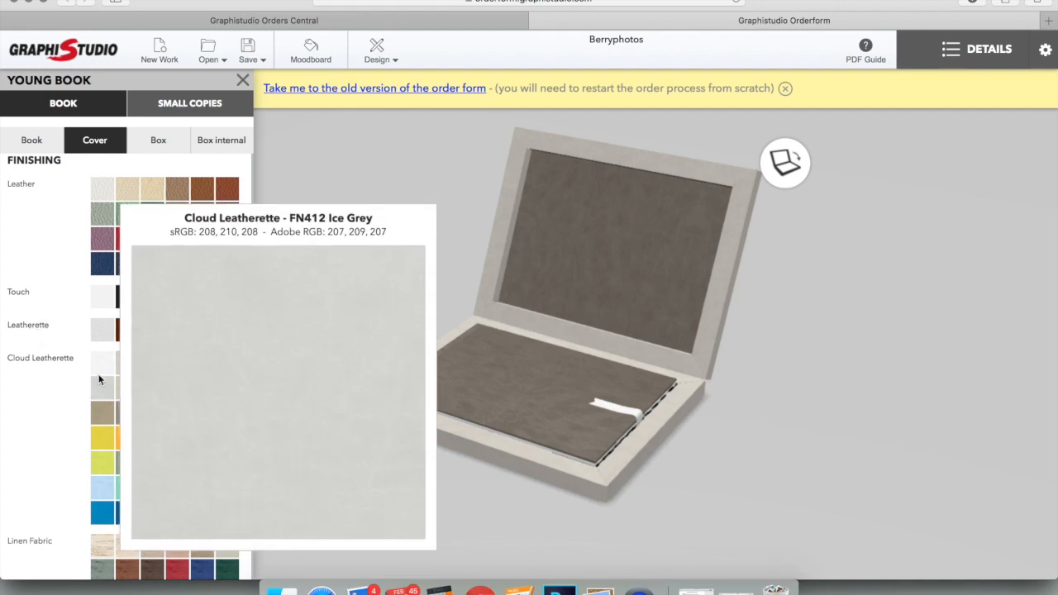
mouse_move(102, 365)
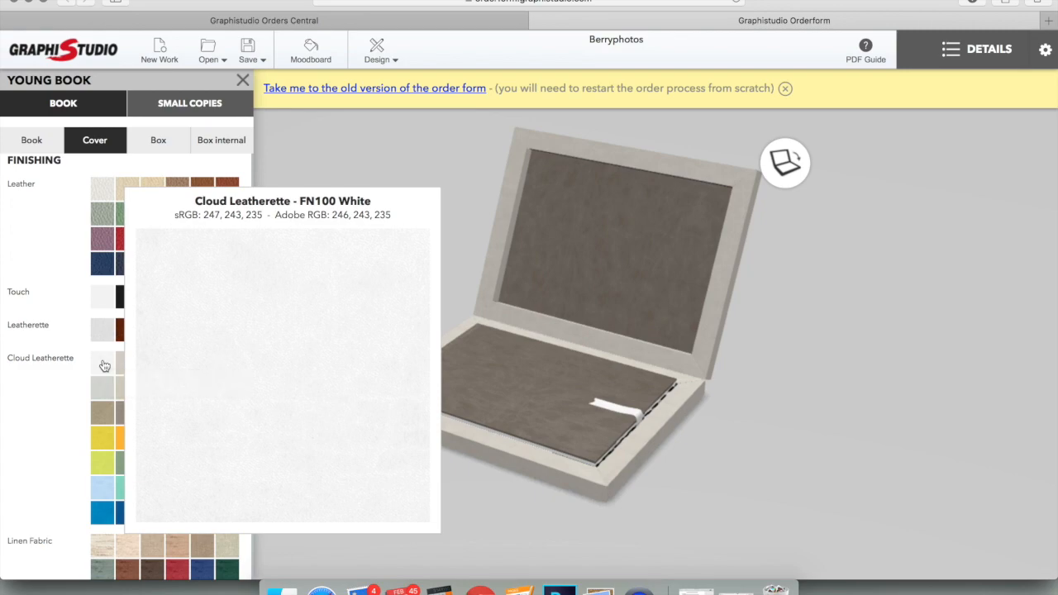
left_click(103, 365)
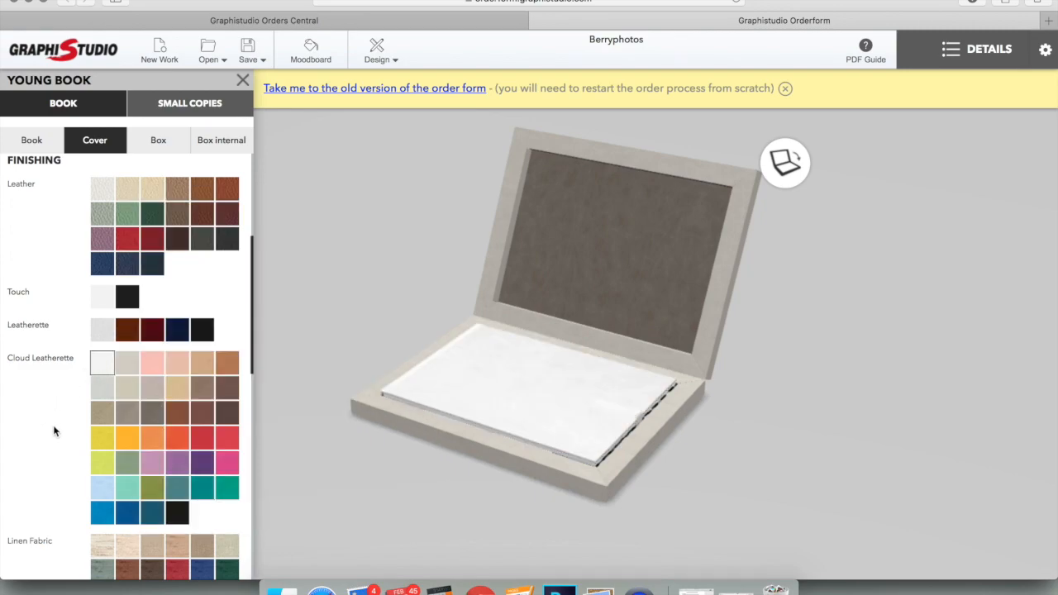
- Set the cover's customization to Provided file
scroll(49, 428, "down", 6)
scroll(50, 428, "down", 8)
scroll(49, 428, "down", 2)
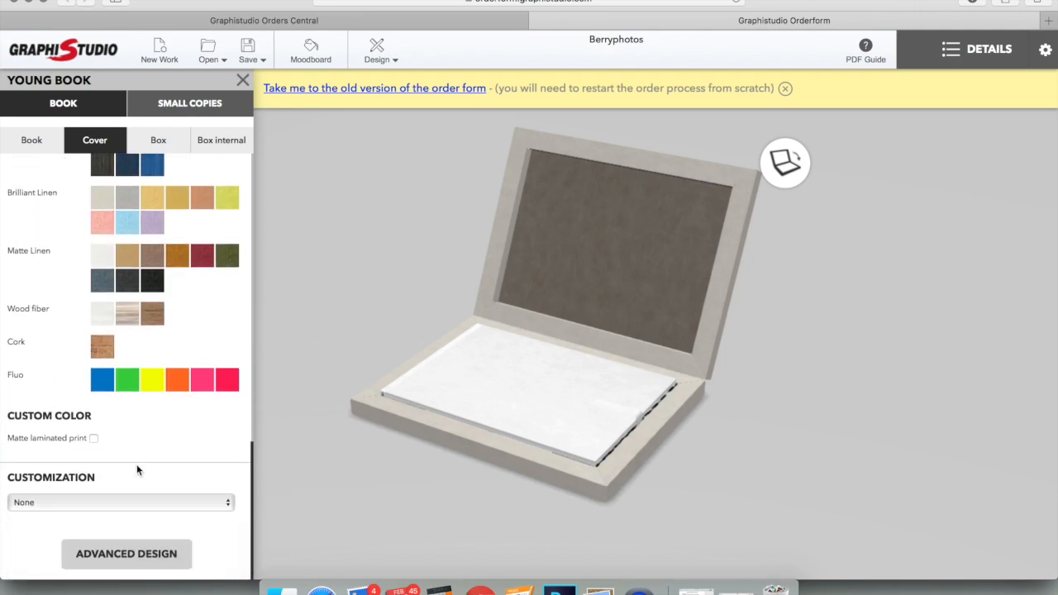
left_click(121, 502)
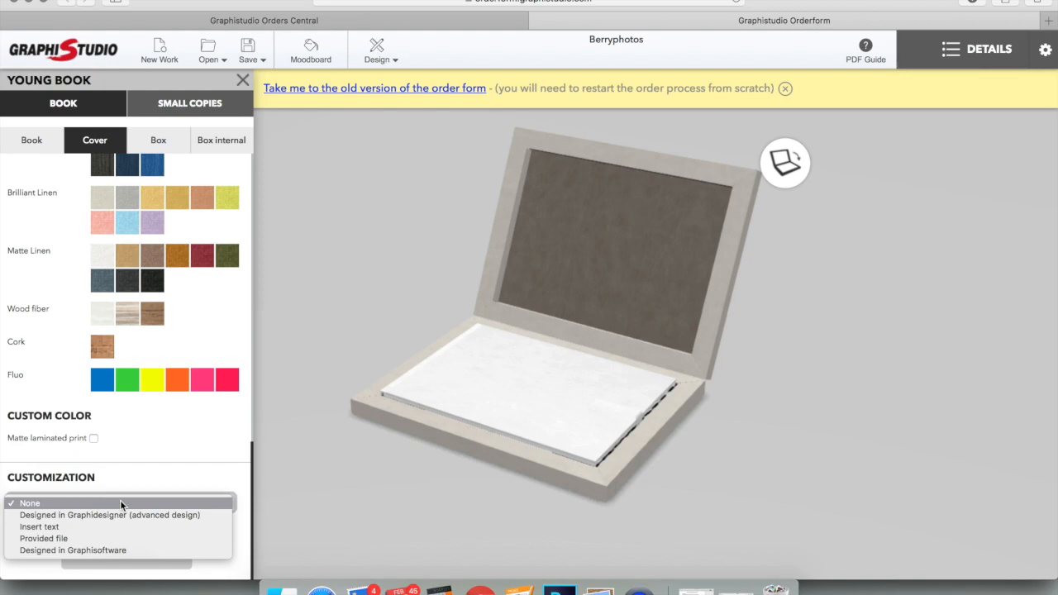
left_click(86, 538)
scroll(116, 520, "down", 1)
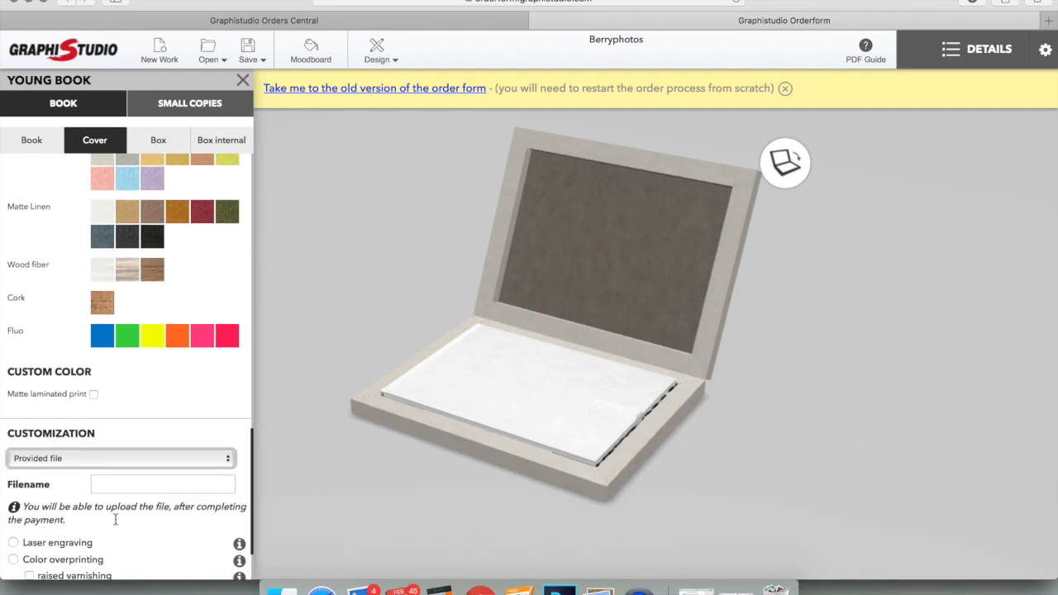
- Enter "There are two files. One for raised foil and one for color print" as the cover customization's filename
left_click(118, 484)
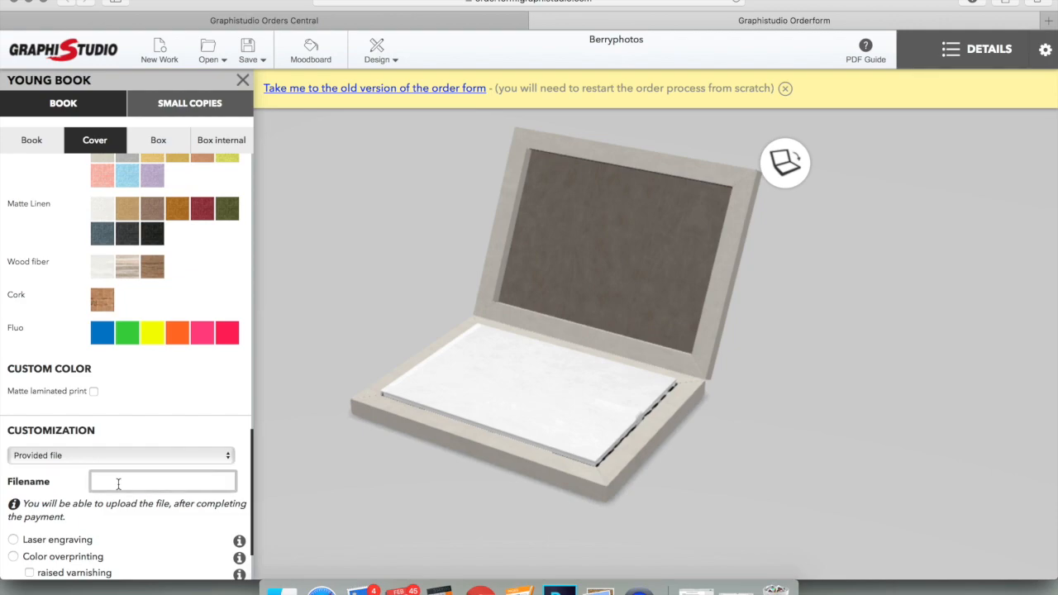
type("There ")
type("are two f")
type("iles. ")
type(" One for r")
type("aised f")
type("oil and or")
type("e for color")
type(" print")
- Choose Raised foil as the technique for the provided cover file
scroll(140, 506, "down", 3)
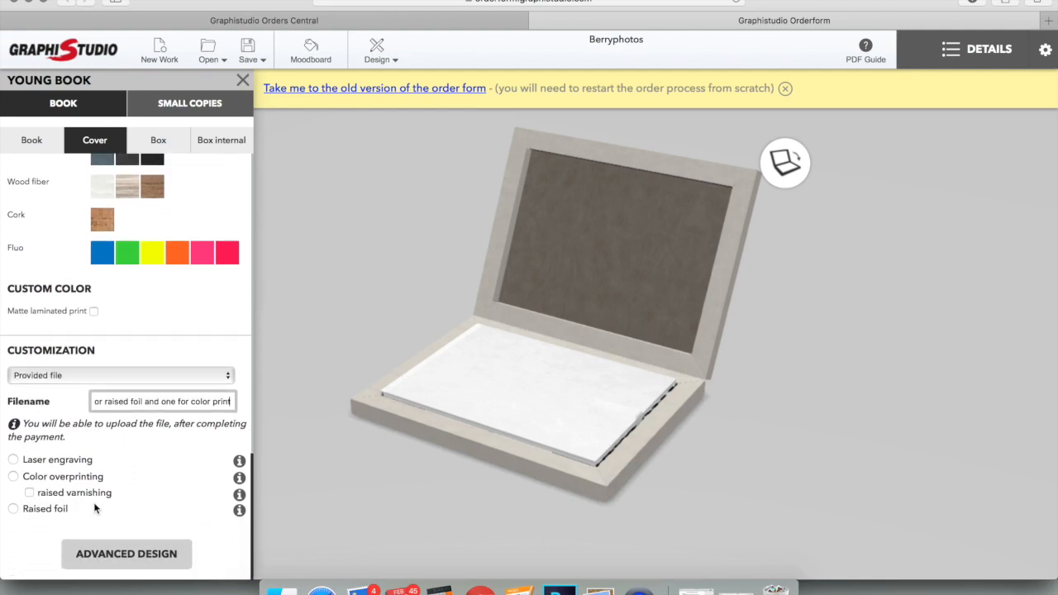
left_click(15, 508)
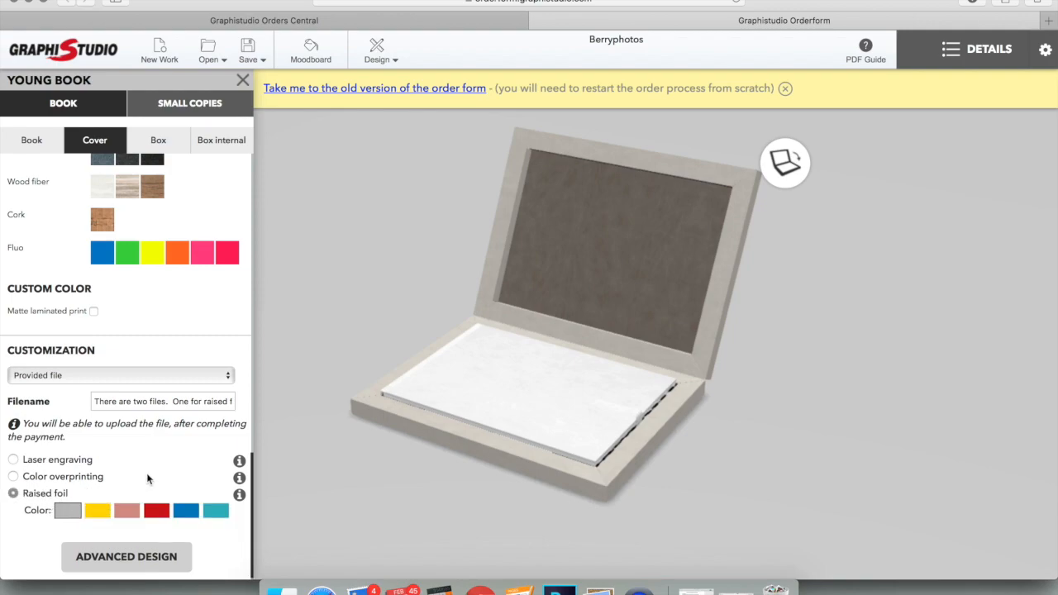
scroll(99, 496, "down", 1)
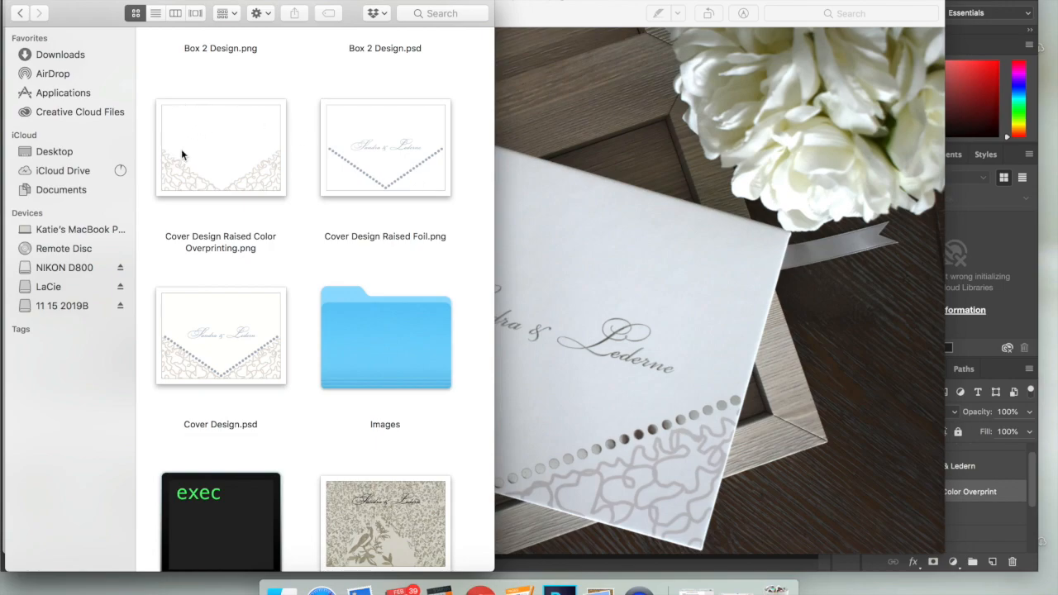
- In Finder, open Screen Shot 2019-12-09 at 12.55.53 PM, enlarge its window, and return to the KTE_0546.JPG photo to compare the covers
scroll(232, 157, "down", 10)
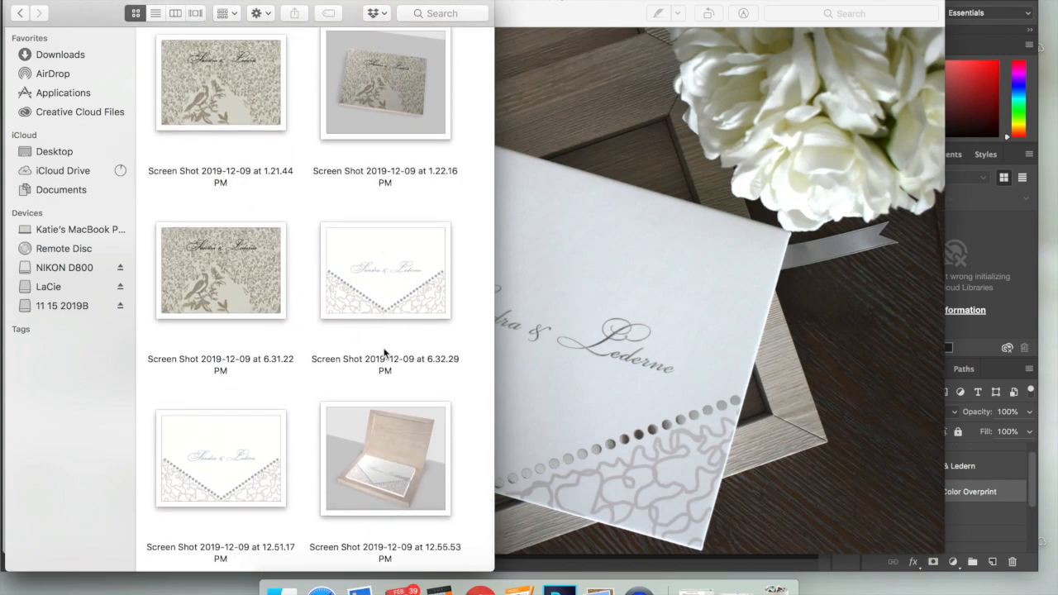
double_click(390, 460)
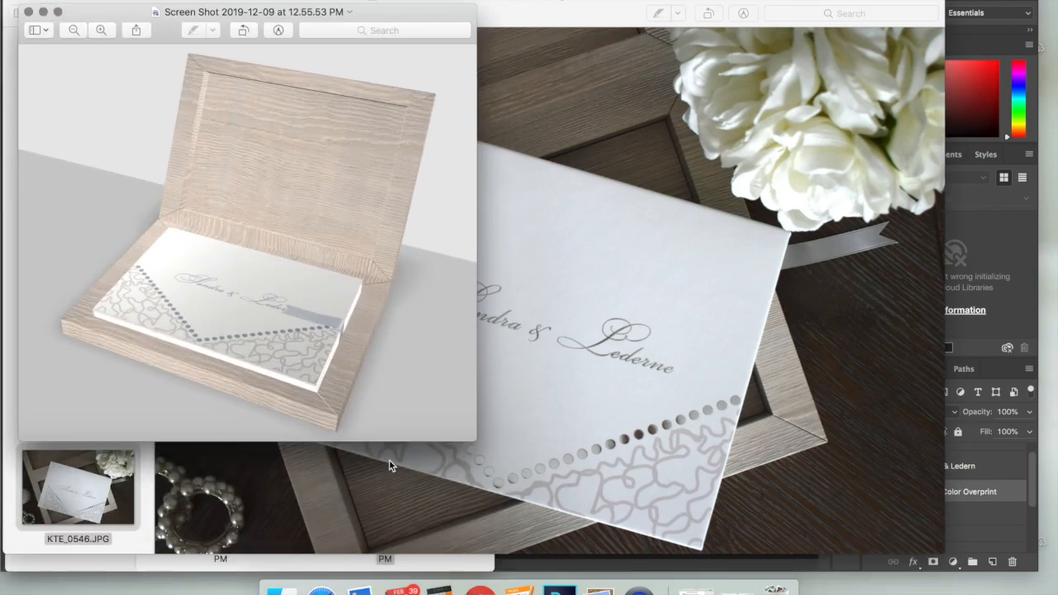
left_click_drag(475, 439, 586, 513)
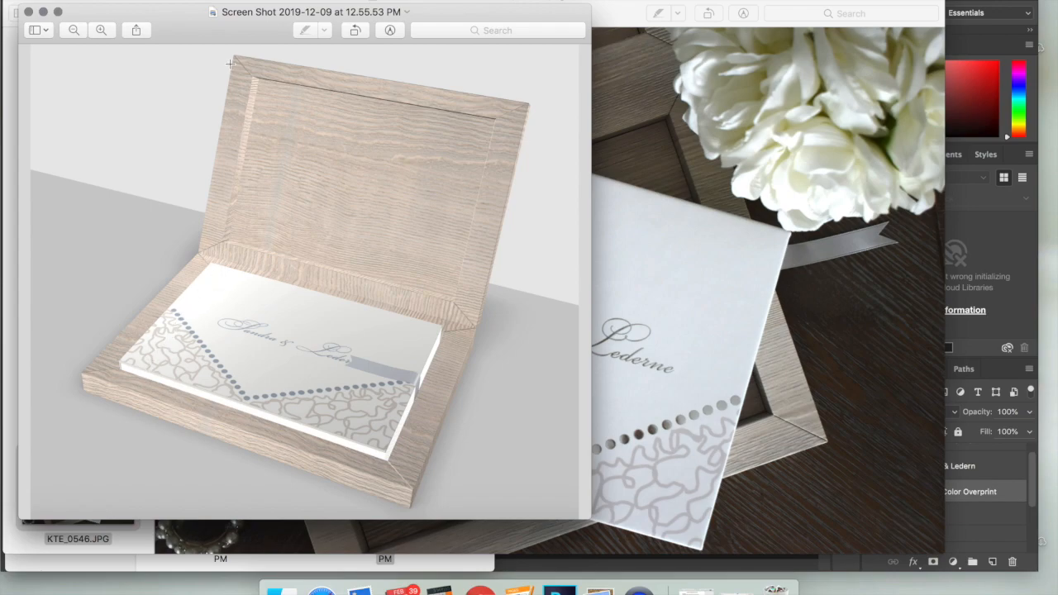
left_click(614, 9)
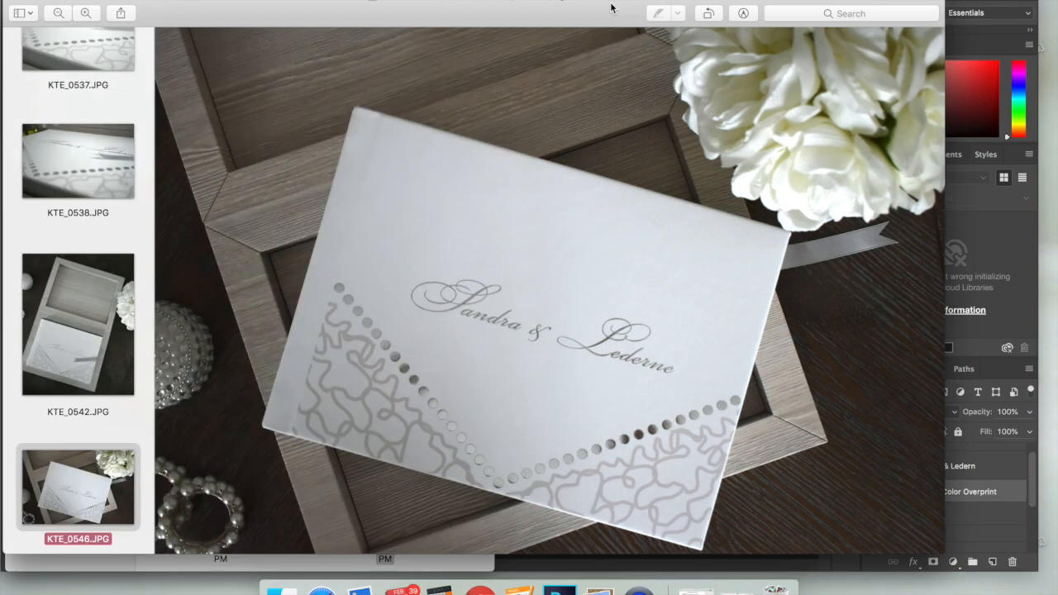